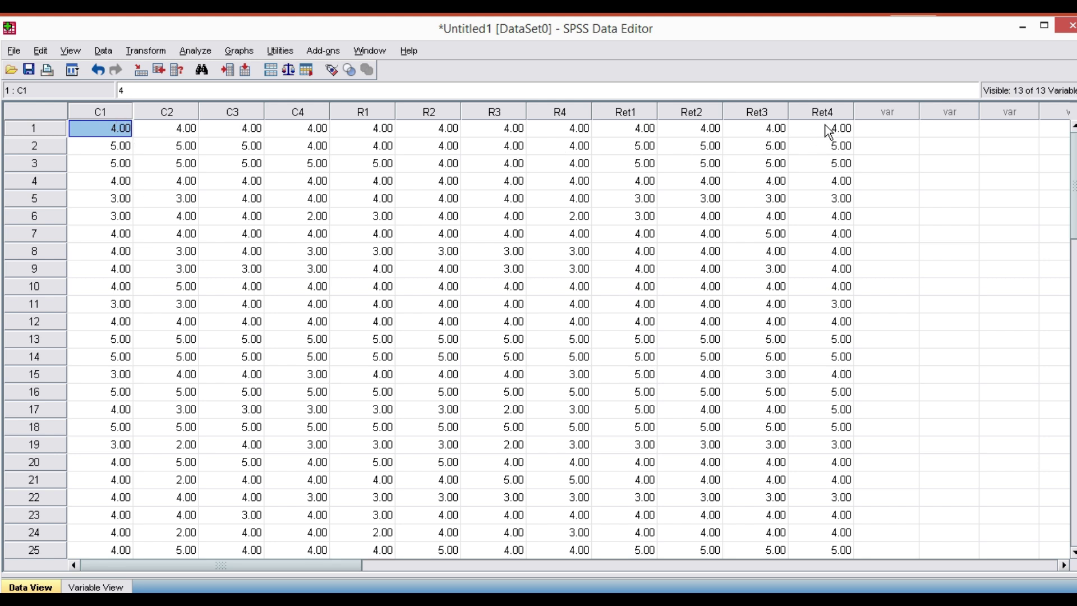
Review the item scores down to the last case, as well as the list of variable definitions.
scroll(158, 488, "down", 11)
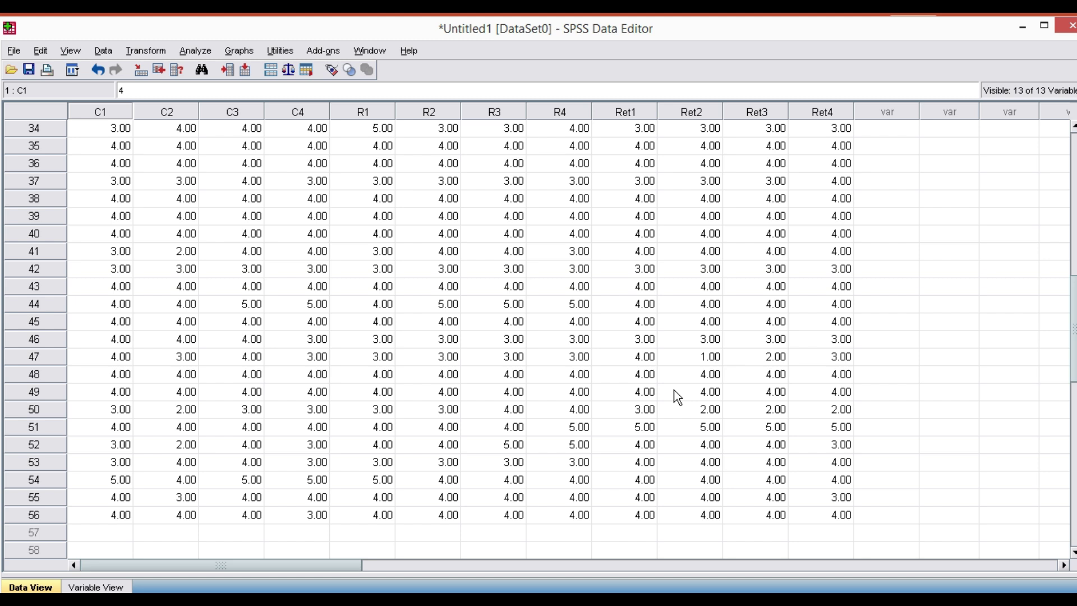
left_click(79, 588)
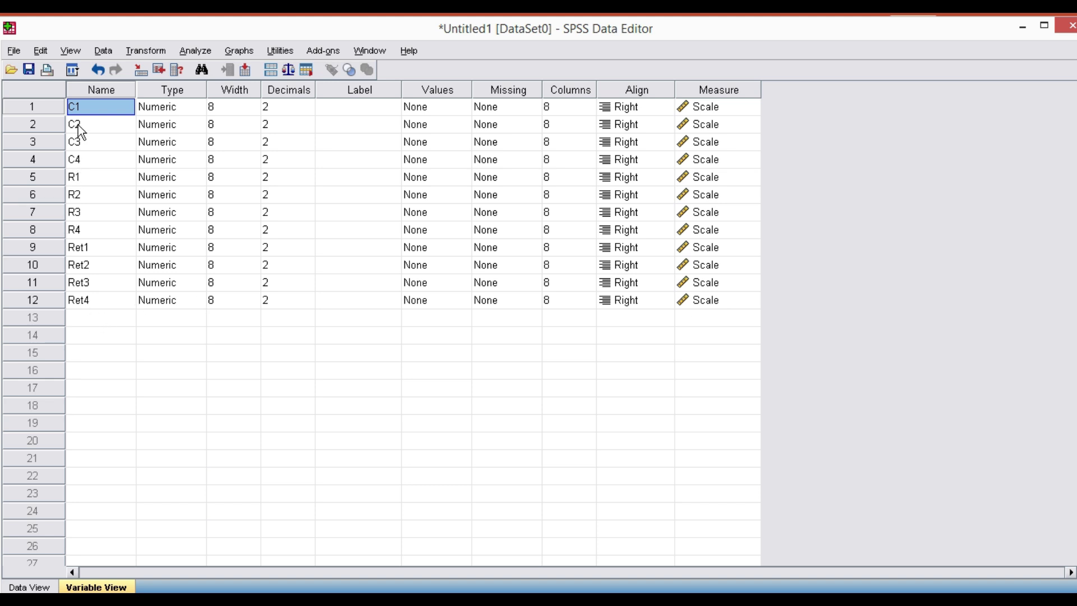
left_click(84, 321)
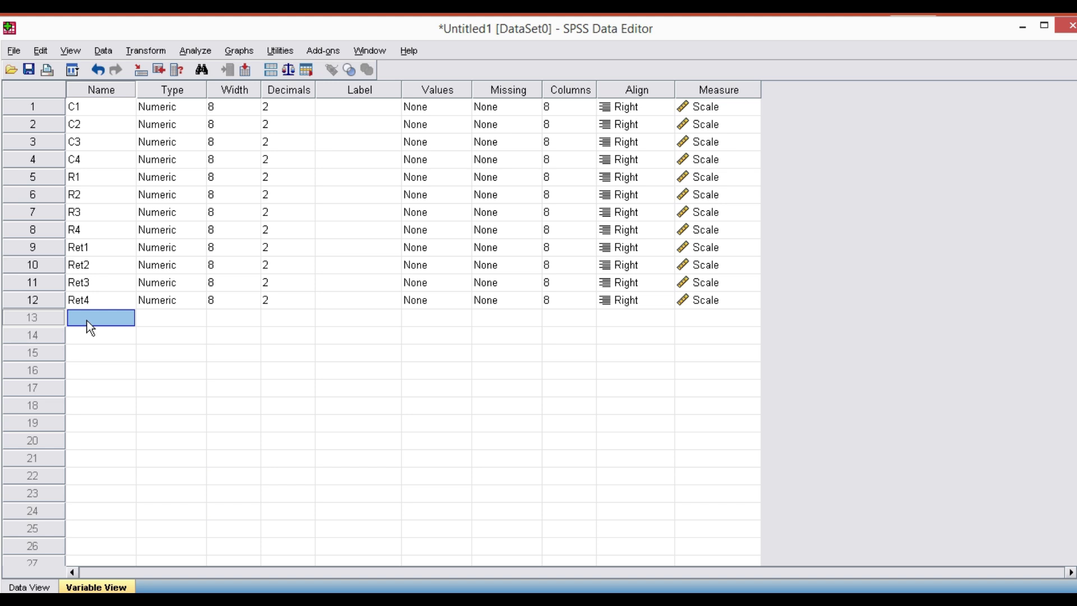
Start a new Compute Variable calculation with the previous settings cleared and name the target variable Total.
left_click(138, 57)
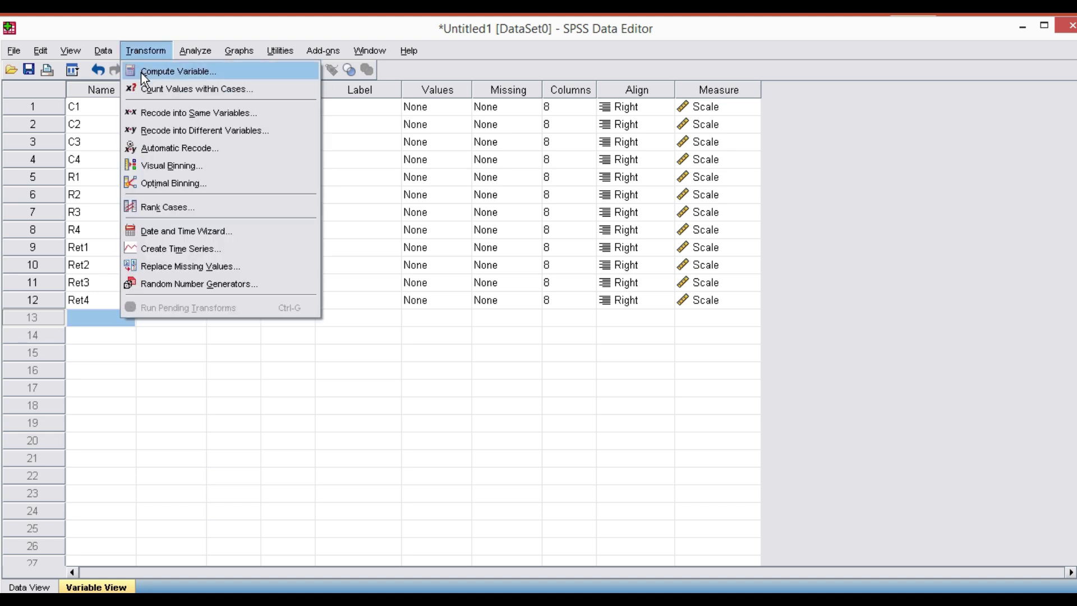
left_click(140, 72)
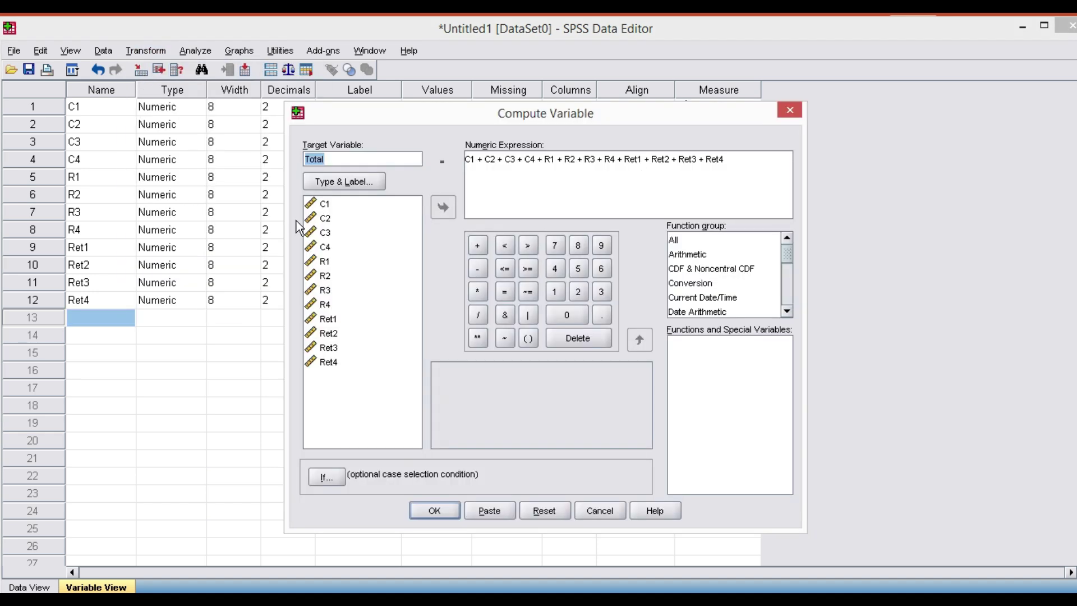
left_click(544, 511)
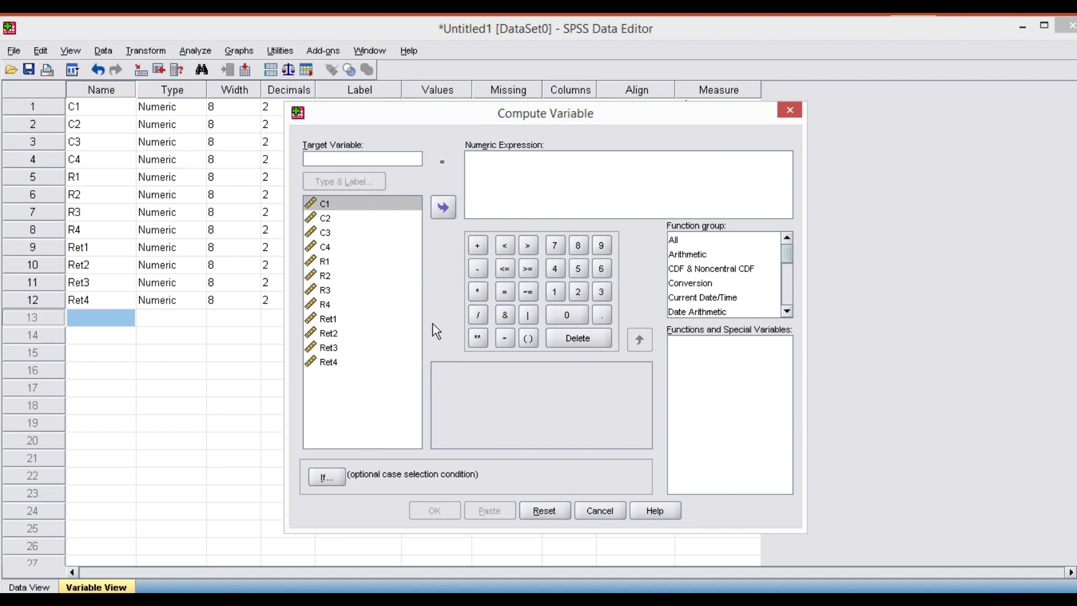
type("Total")
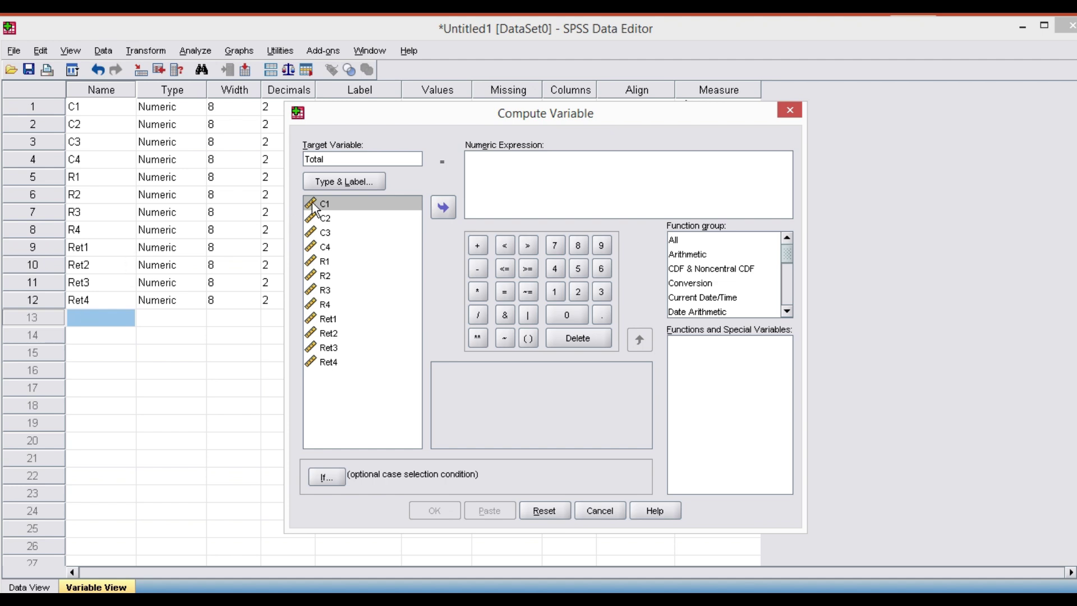
Build the first part of the numeric expression for Total as C1 + C2 + C3 + C4.
left_click(451, 206)
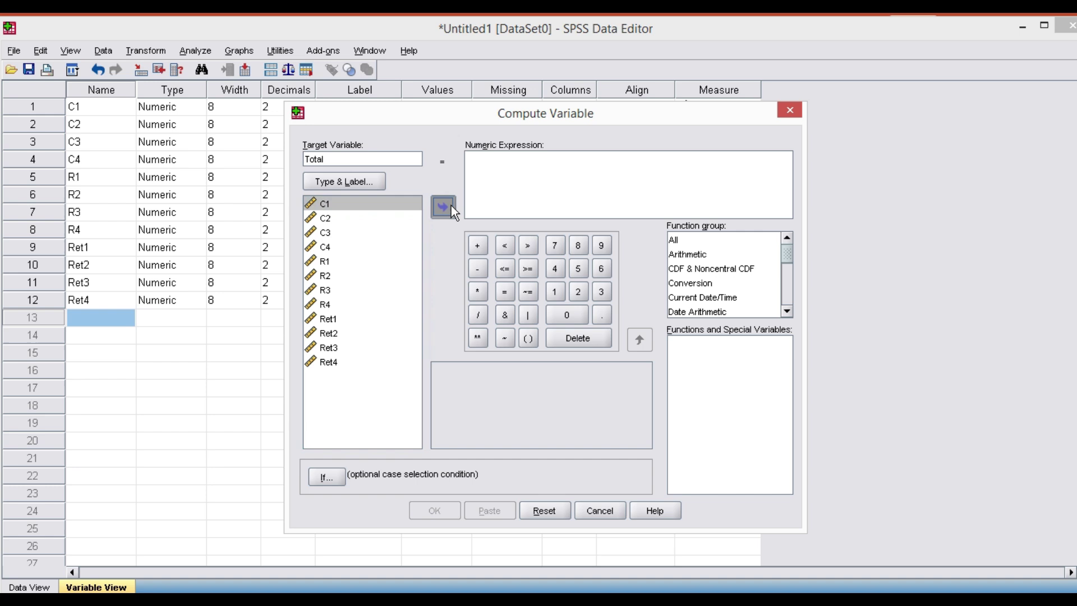
left_click(477, 245)
left_click(326, 219)
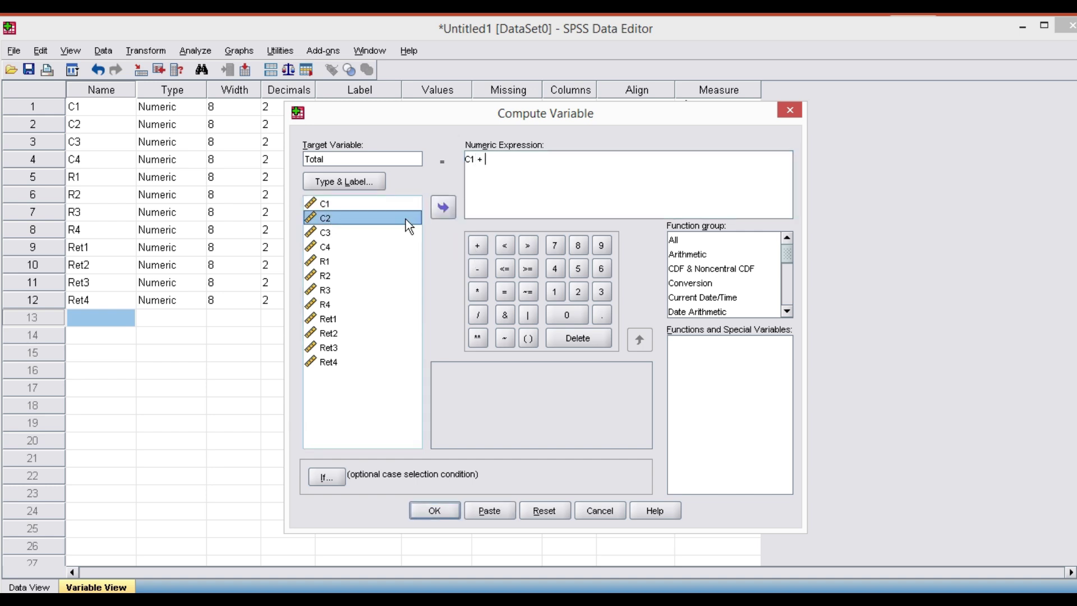
left_click(443, 207)
left_click(477, 245)
left_click(326, 232)
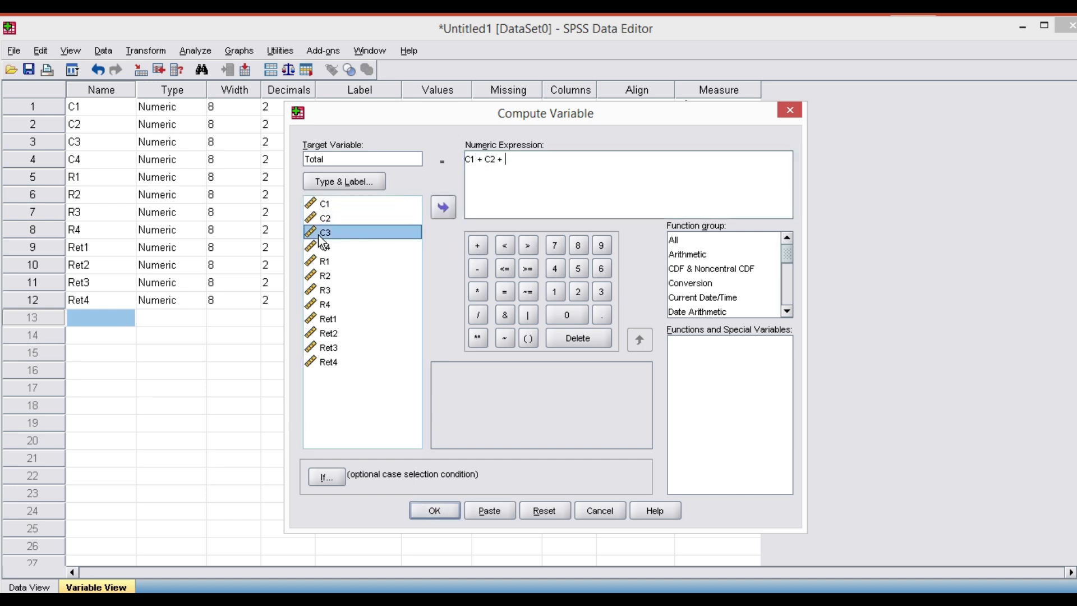
left_click(445, 206)
left_click(474, 248)
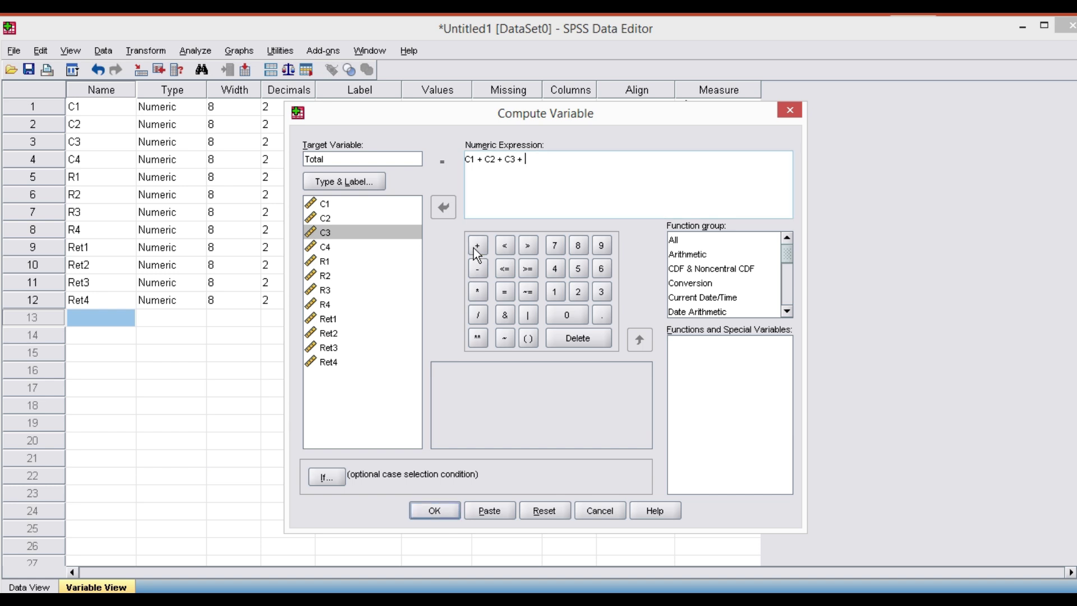
left_click(330, 248)
left_click(443, 207)
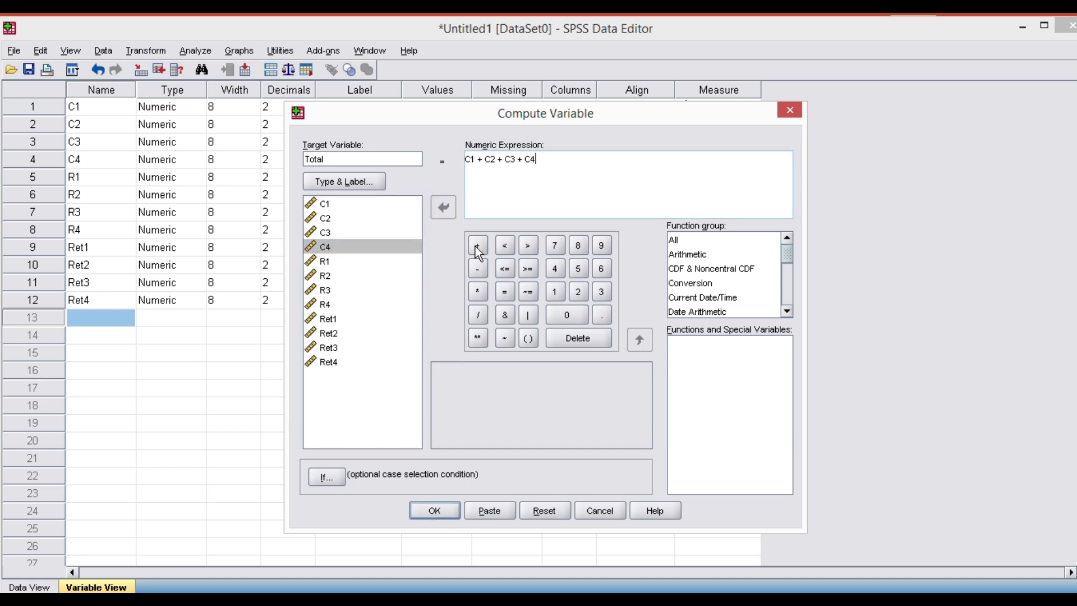
Extend the numeric expression with + R1 + R2 + R3 + R4.
left_click(476, 247)
left_click(328, 260)
left_click(441, 215)
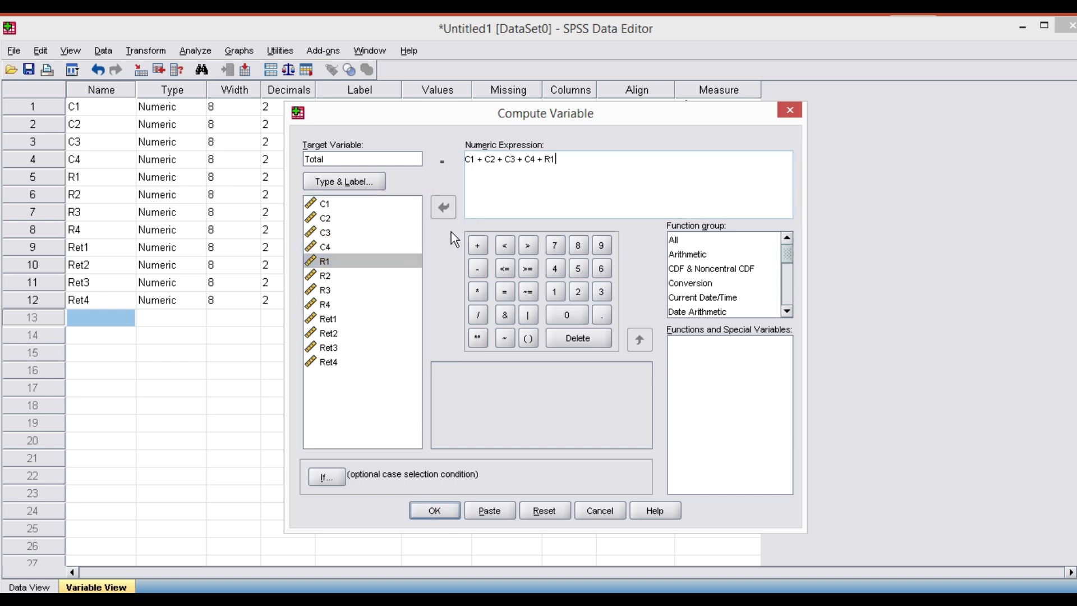
left_click(474, 245)
left_click(331, 275)
left_click(443, 207)
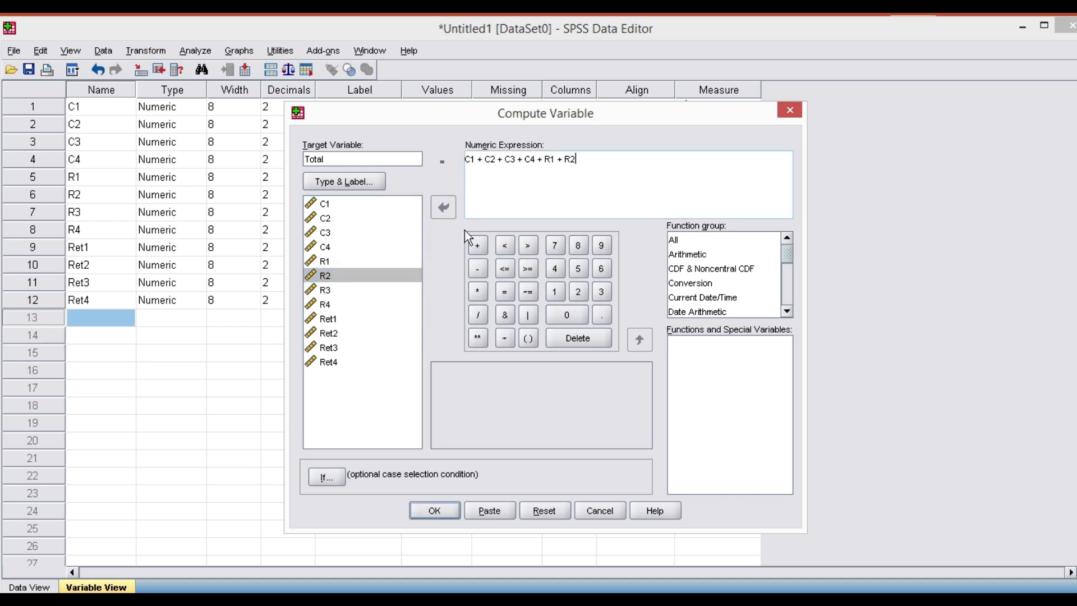
left_click(477, 245)
left_click(334, 288)
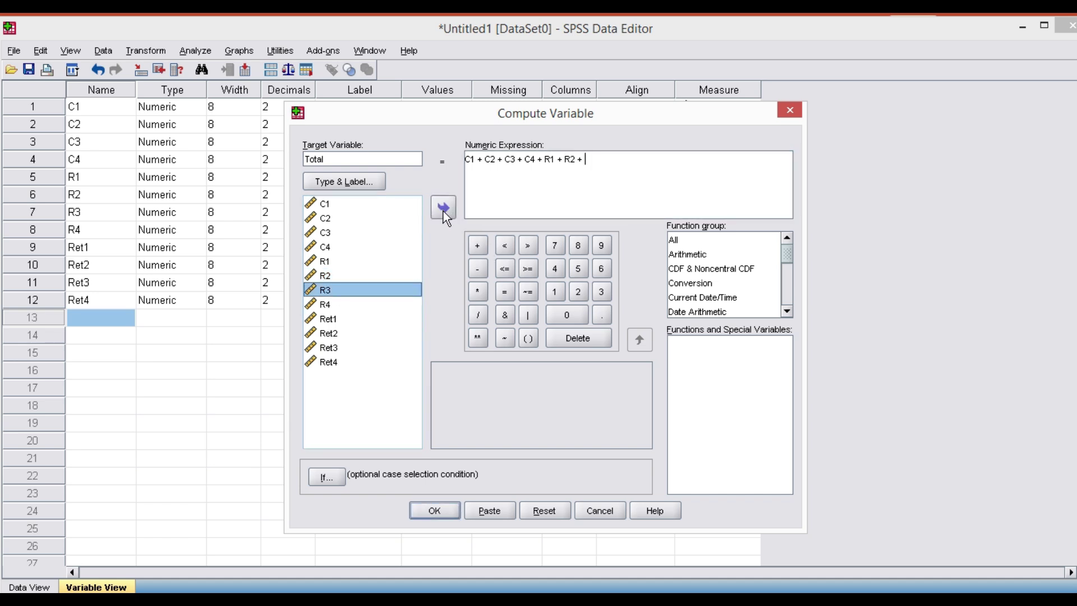
left_click(443, 207)
left_click(477, 246)
left_click(324, 306)
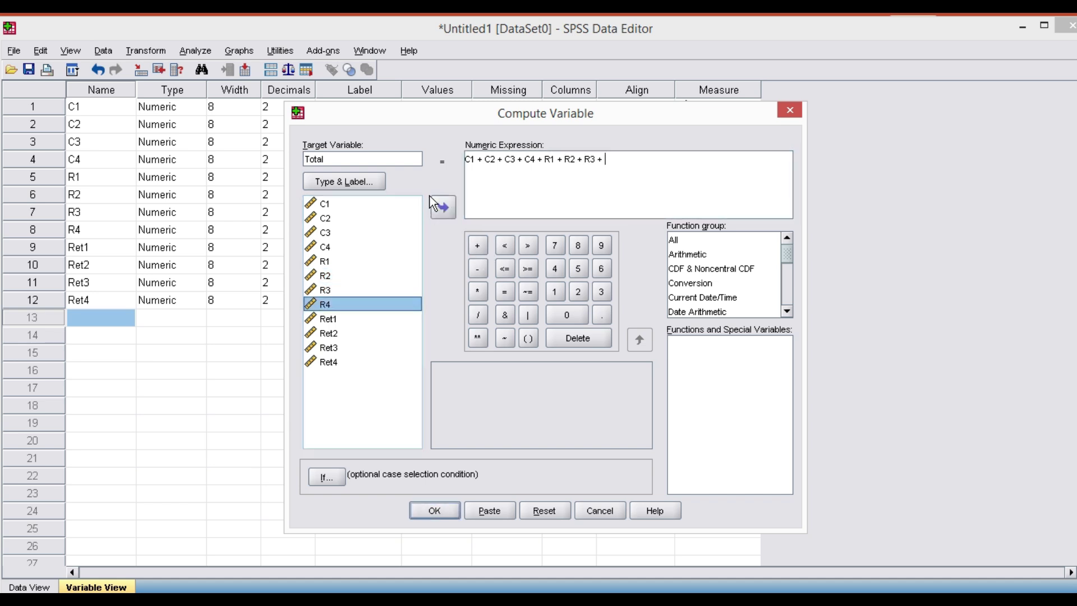
left_click(440, 209)
Complete the numeric expression with + Ret1 + Ret2 + Ret3 + Ret4 and run the computation.
left_click(476, 245)
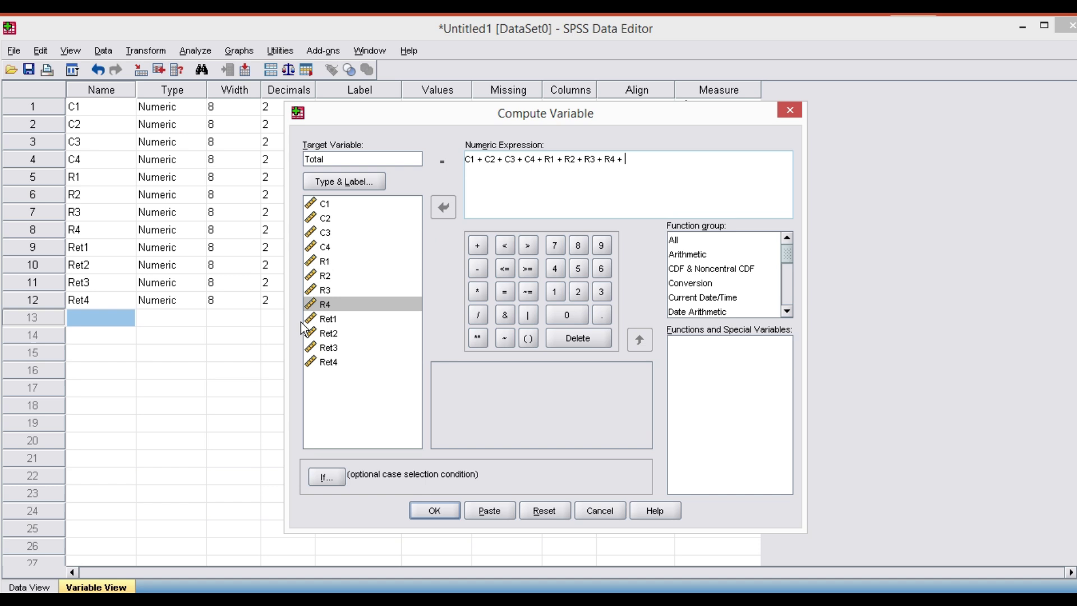
left_click(331, 318)
left_click(440, 208)
left_click(477, 245)
left_click(328, 333)
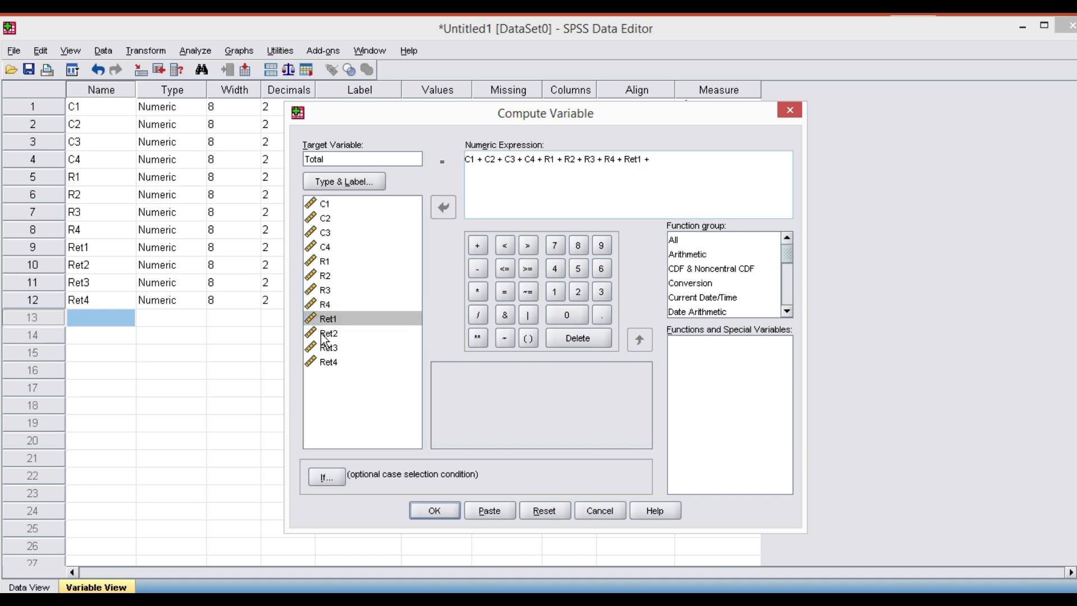
left_click(444, 207)
left_click(477, 245)
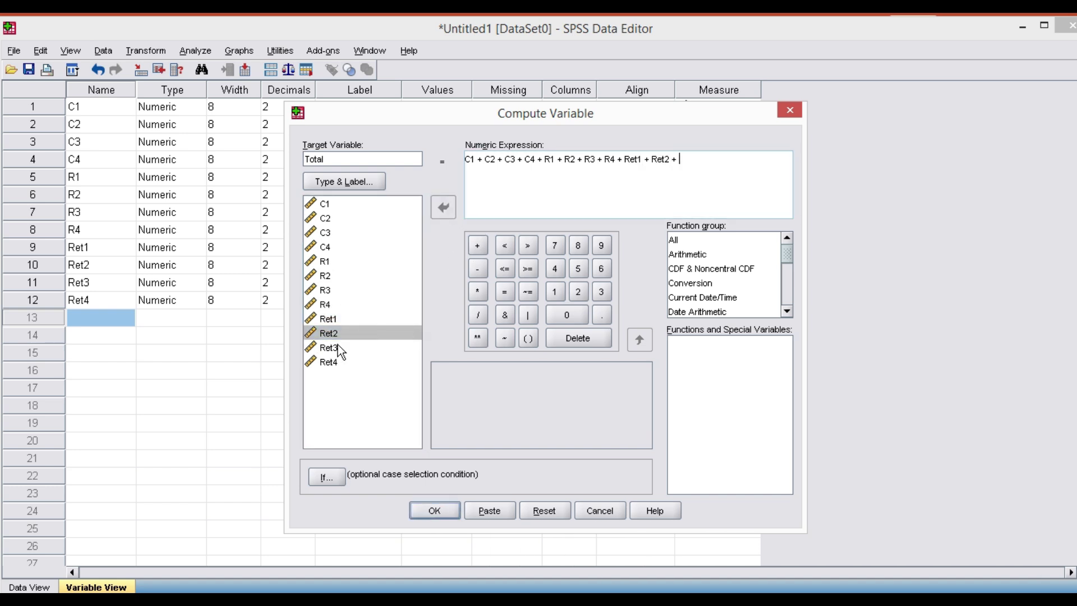
left_click(332, 348)
left_click(445, 205)
left_click(476, 245)
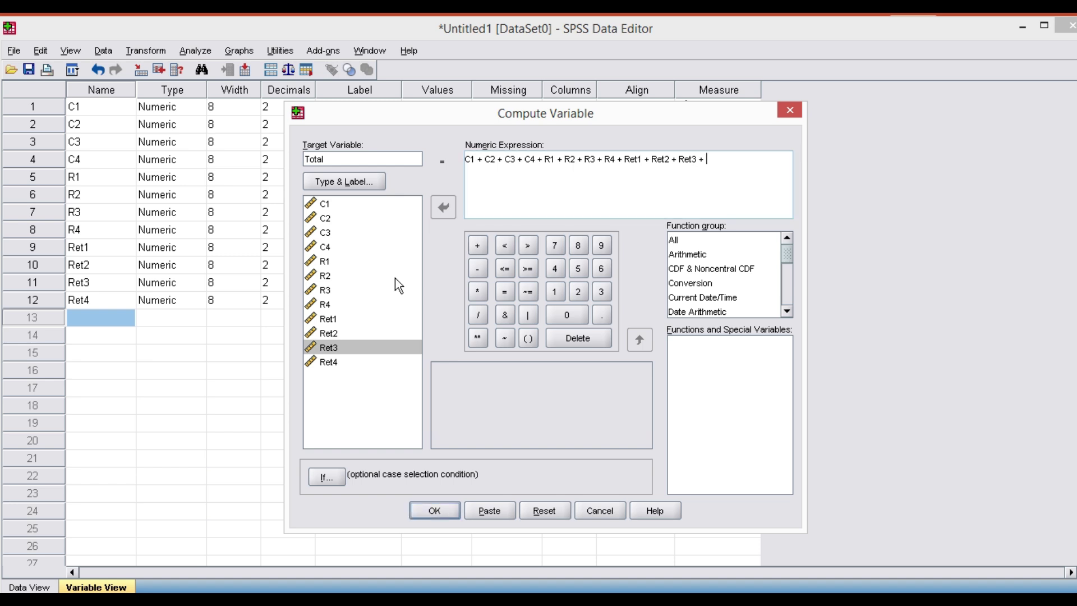
left_click(327, 362)
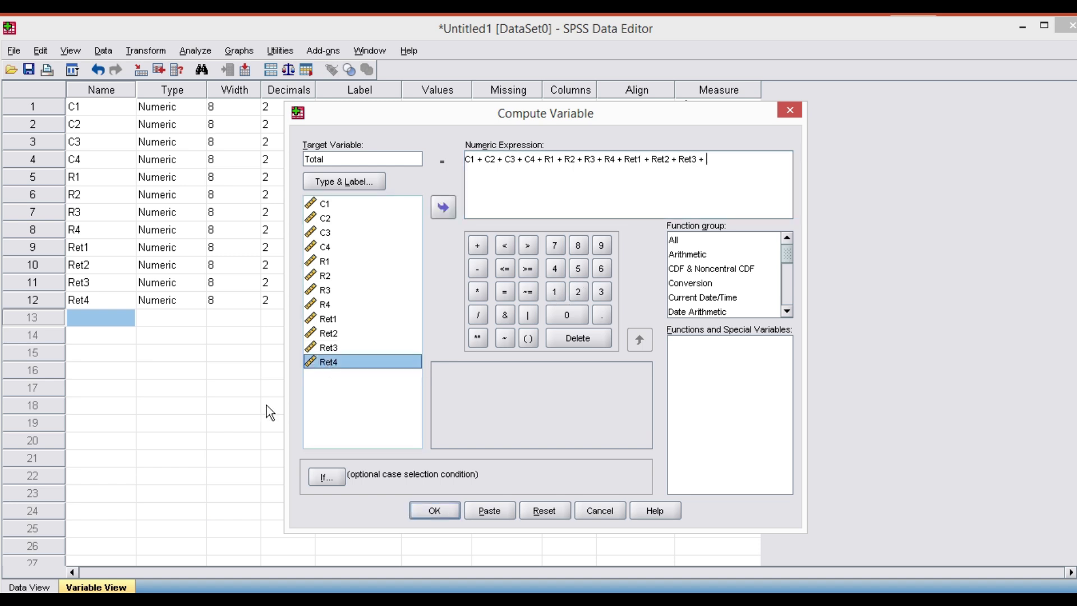
left_click(443, 207)
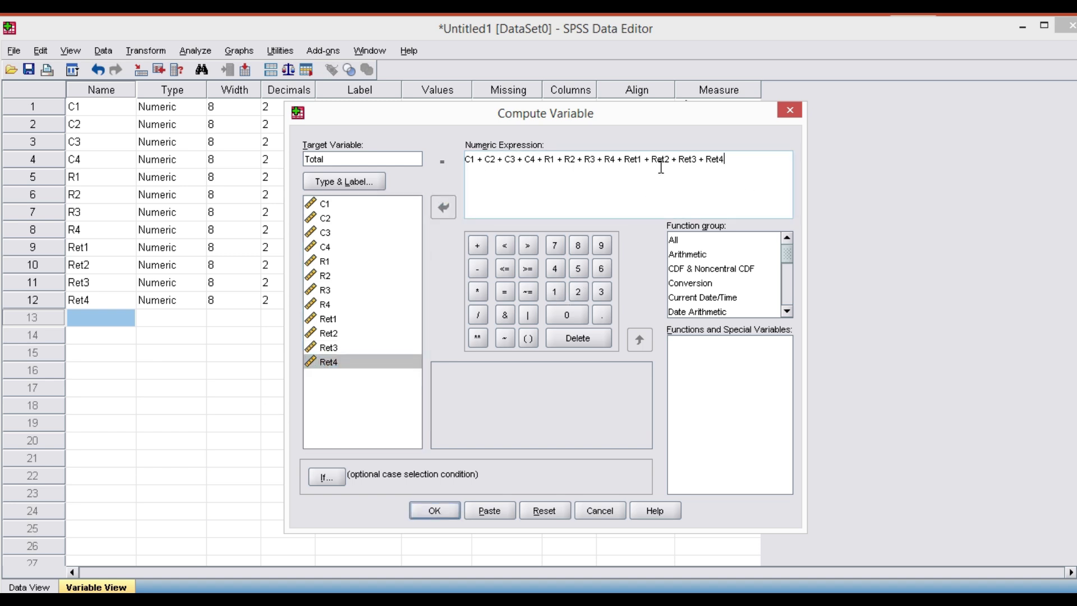
left_click(434, 511)
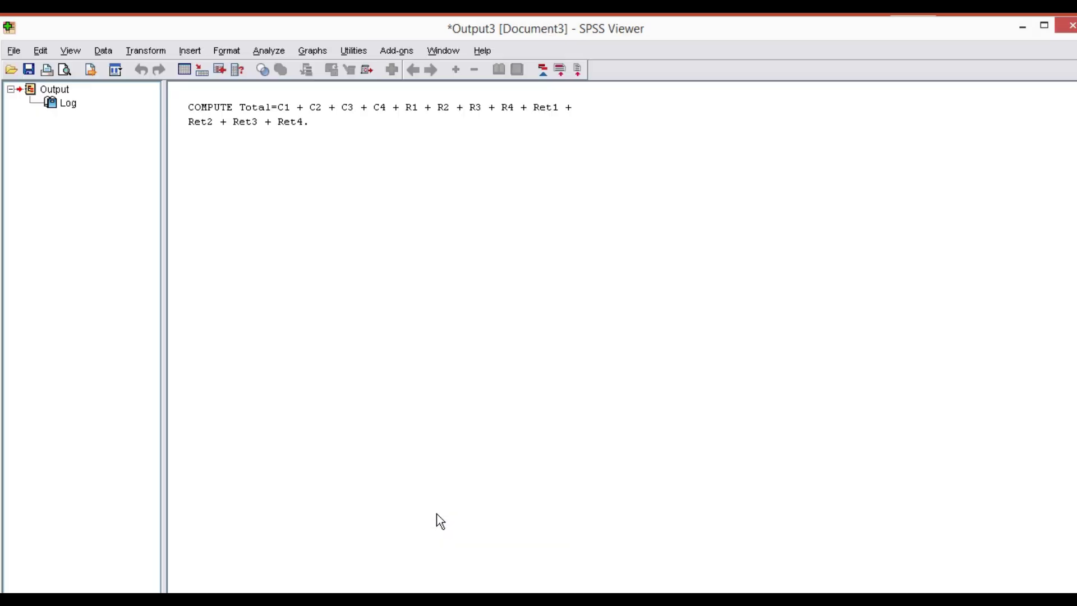
Return from the output to the dataset and inspect the computed Total values for all cases.
mouse_move(344, 599)
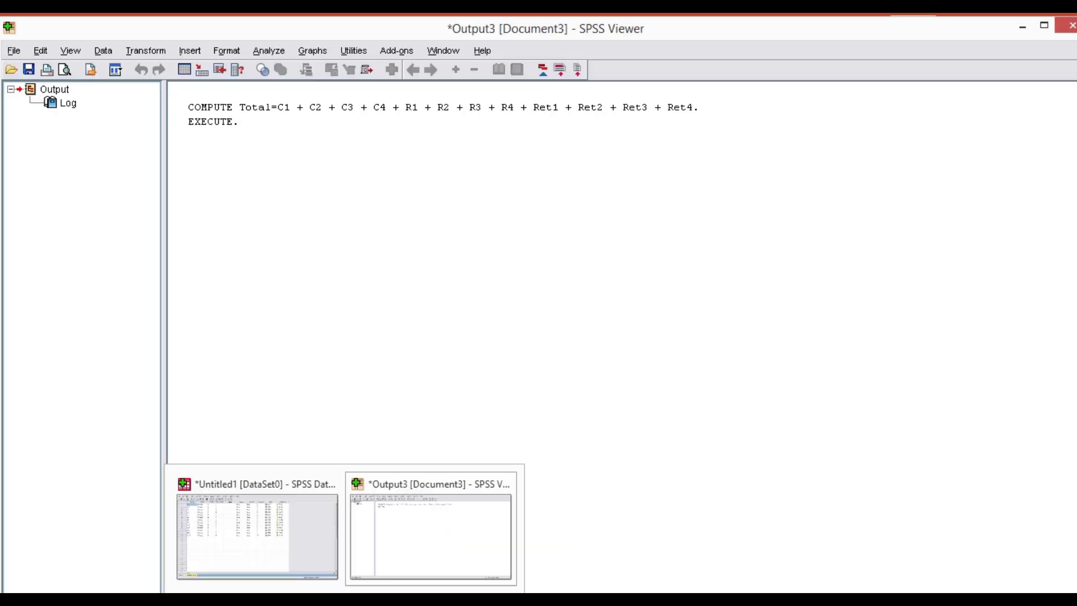
left_click(305, 571)
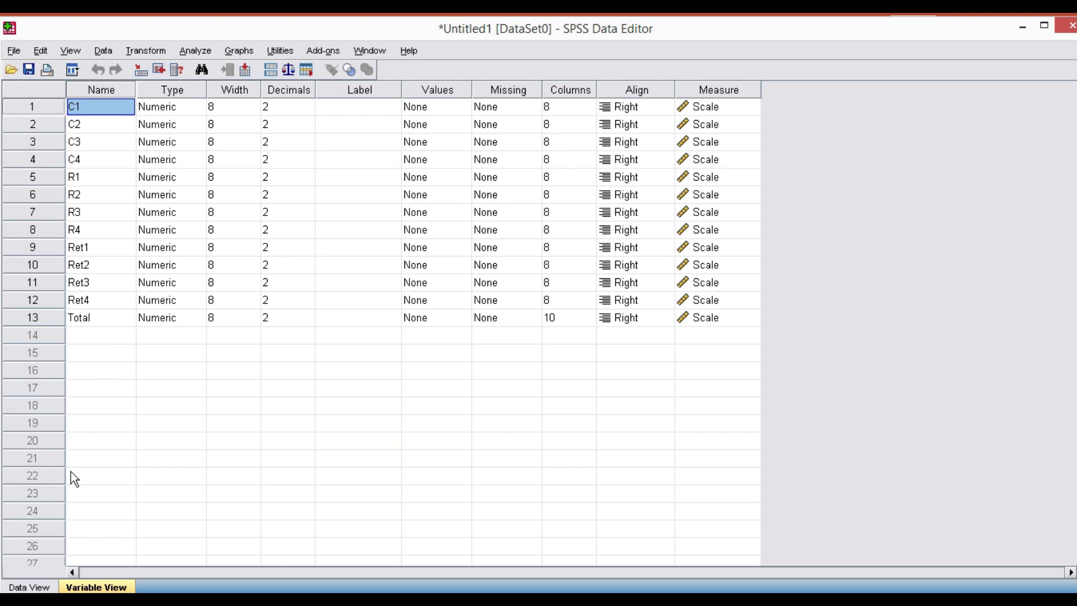
left_click(25, 586)
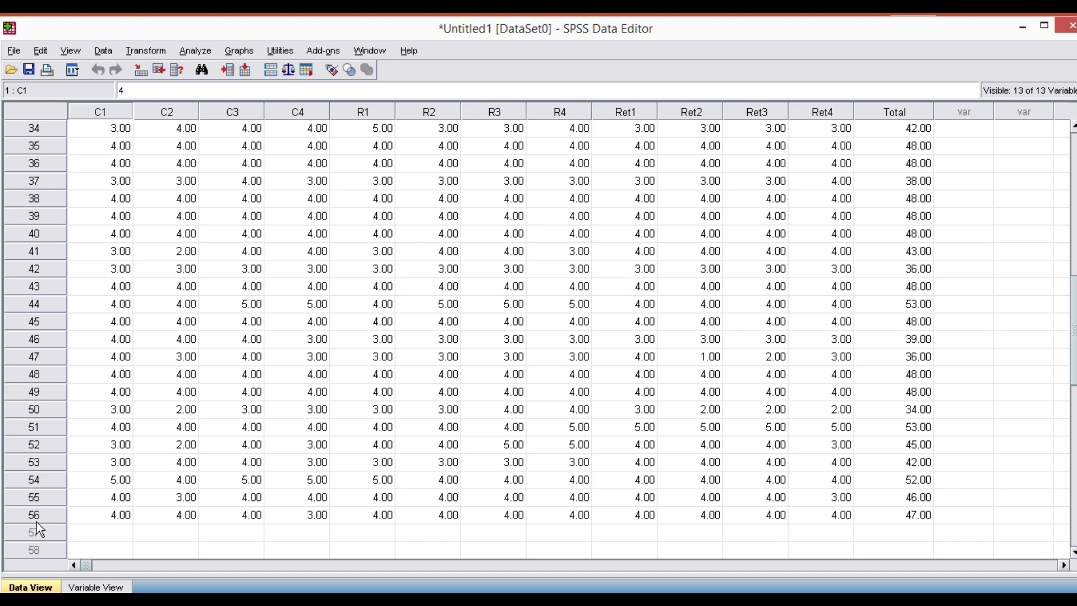
scroll(785, 482, "up", 11)
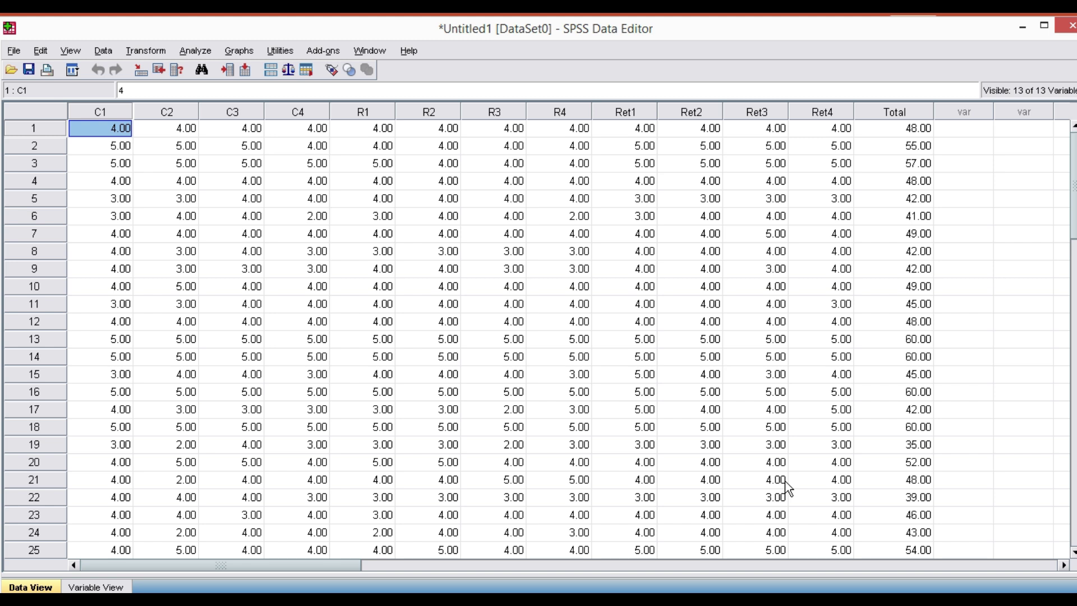
left_click(426, 411)
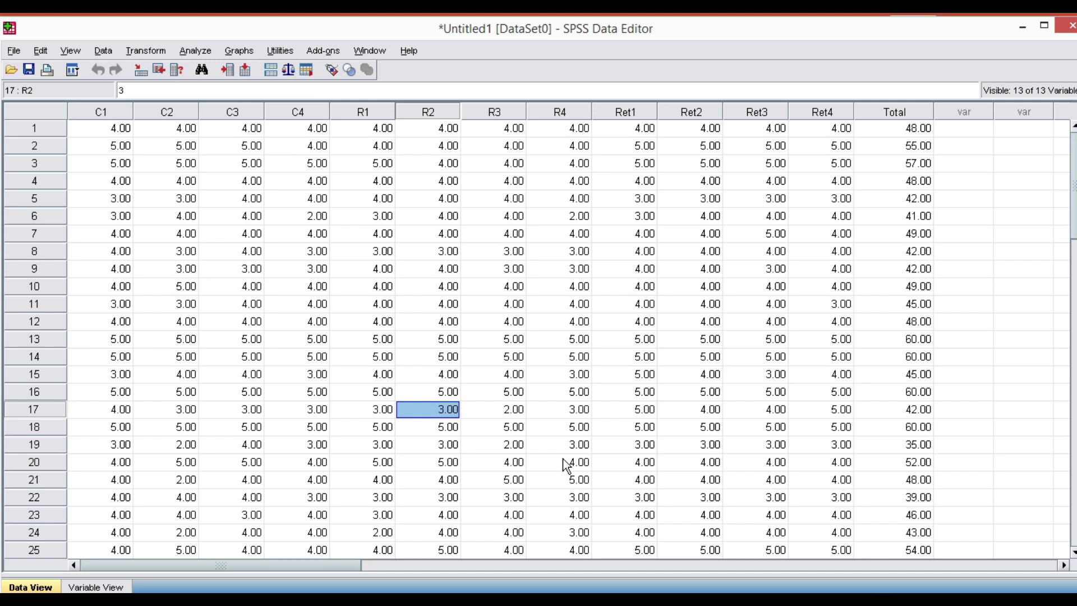
Start a Bivariate Correlations analysis and reset its previous variable selection.
left_click(192, 53)
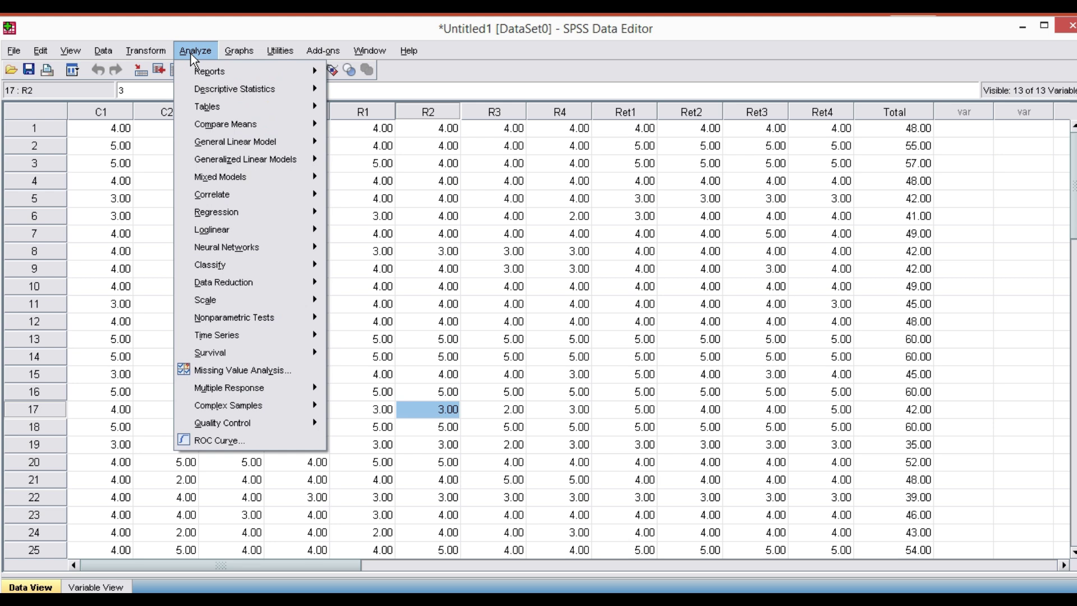
mouse_move(269, 196)
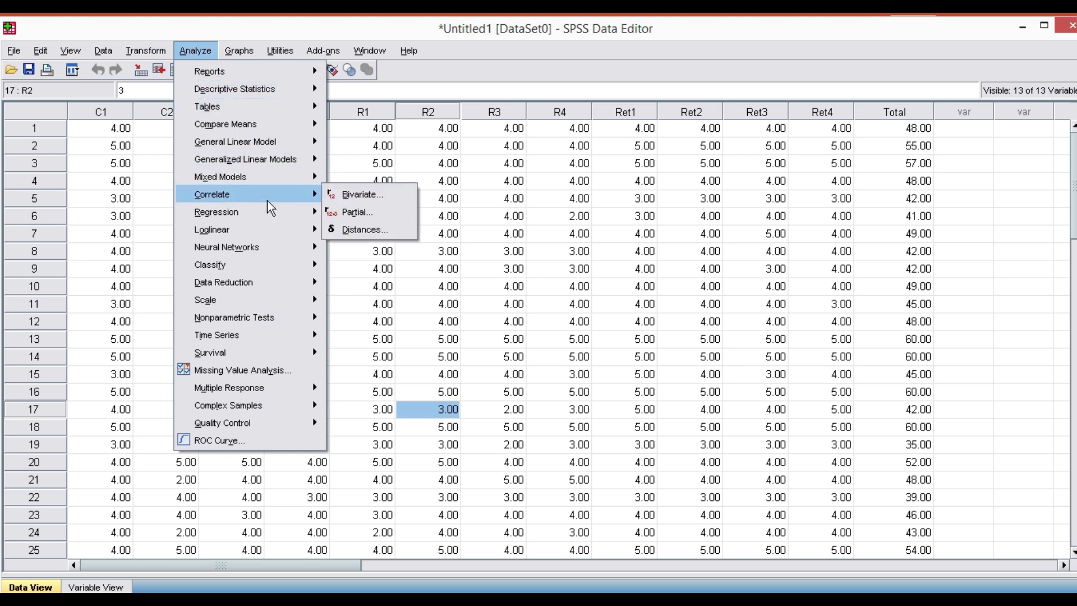
left_click(385, 202)
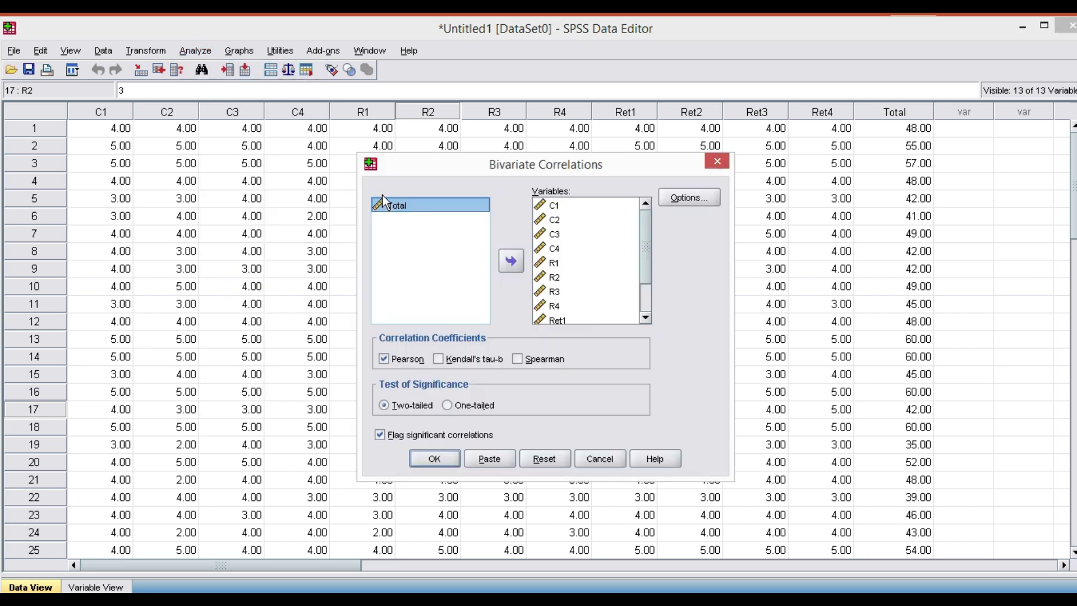
left_click(553, 457)
Add all variables, from C1 through Ret4 plus Total, to the bivariate correlation analysis.
left_click(408, 248)
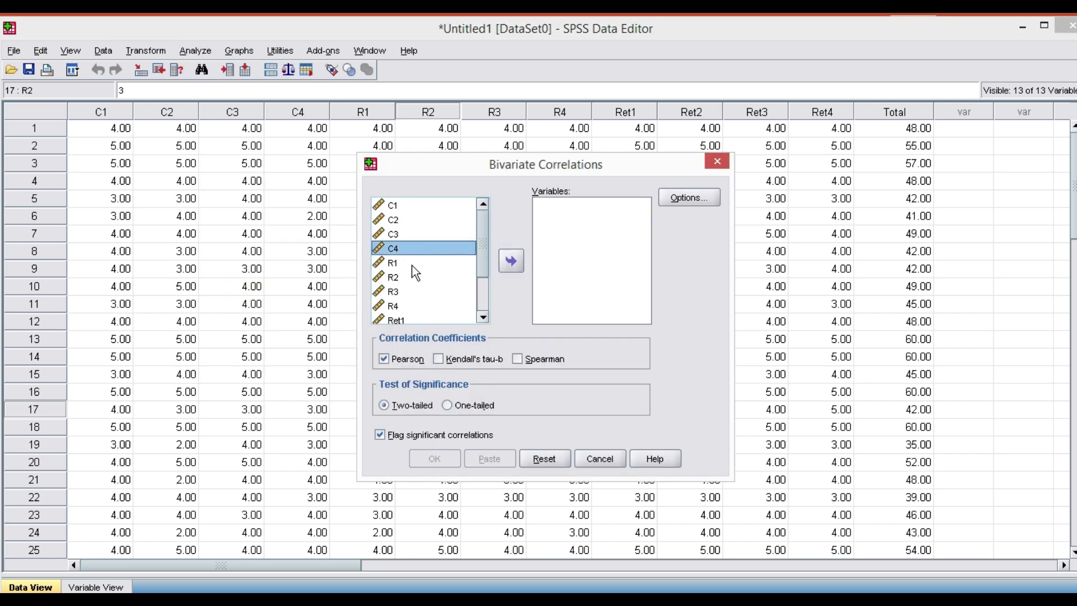
scroll(411, 264, "down", 2)
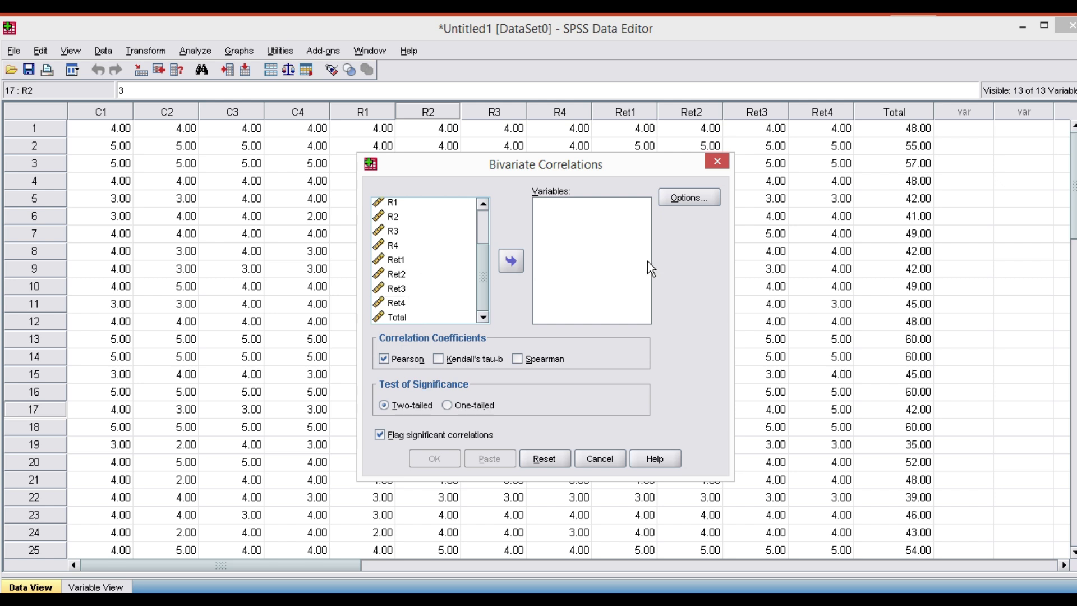
left_click(406, 317)
left_click(402, 303)
key("ctrl+a")
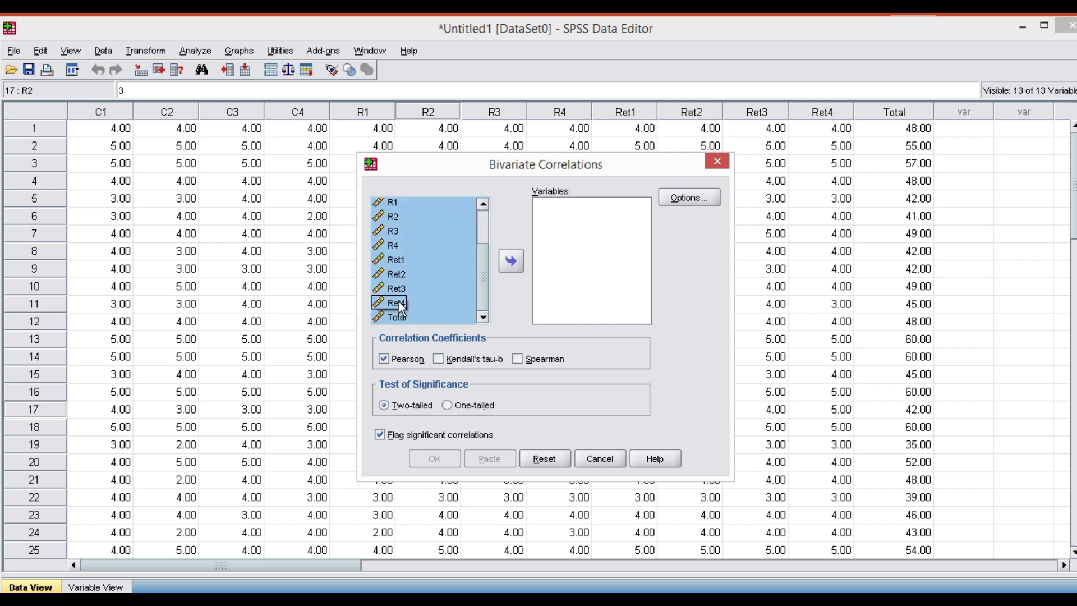
left_click(519, 268)
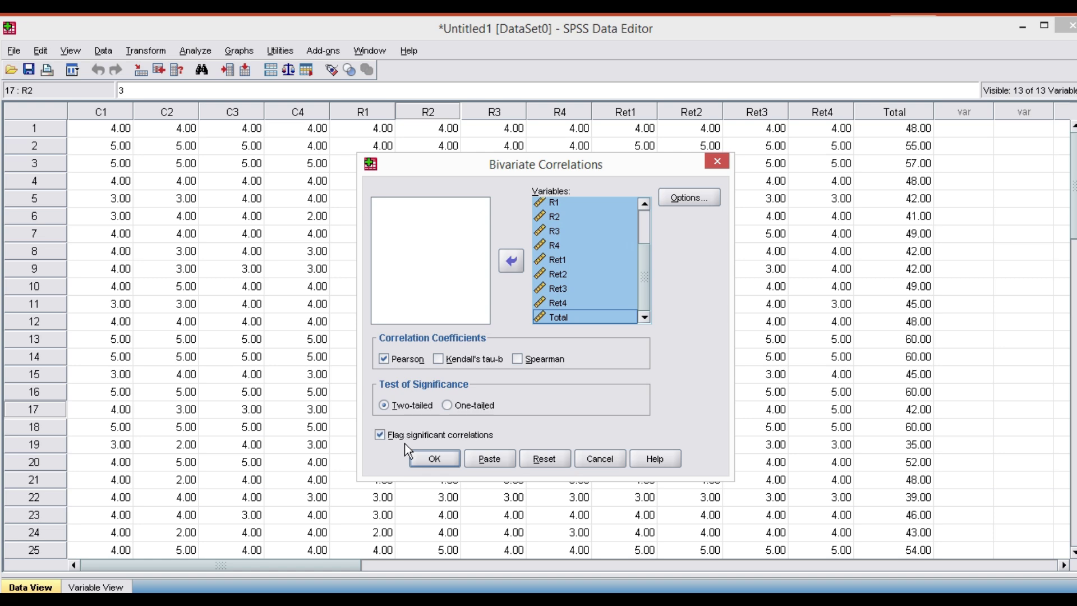
Run the two-tailed Pearson correlation and examine each item's correlation with Total, its significance and N in the output table.
left_click(453, 459)
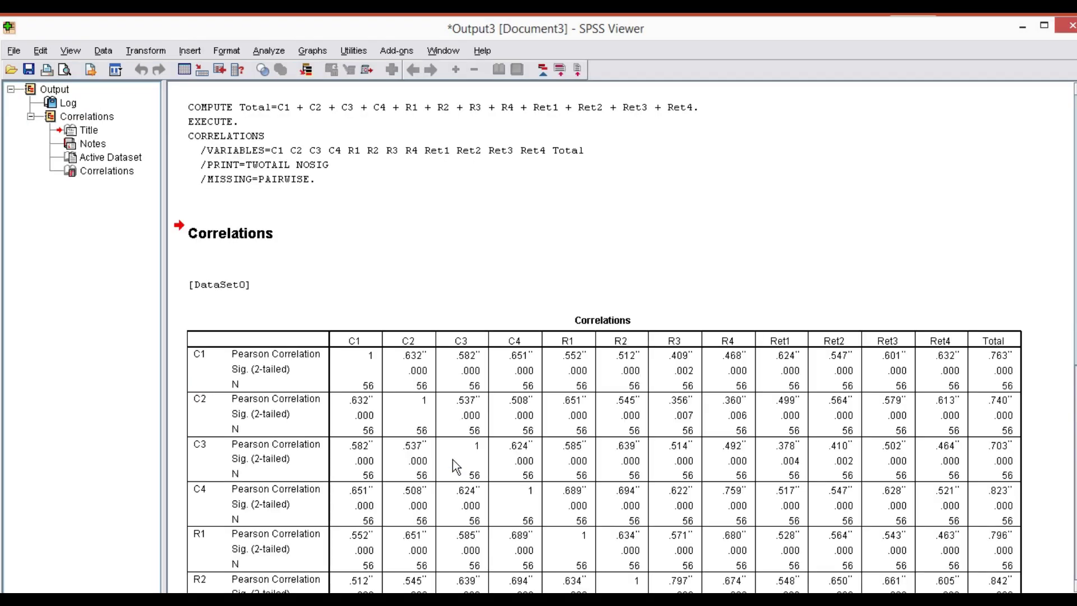
scroll(452, 459, "down", 2)
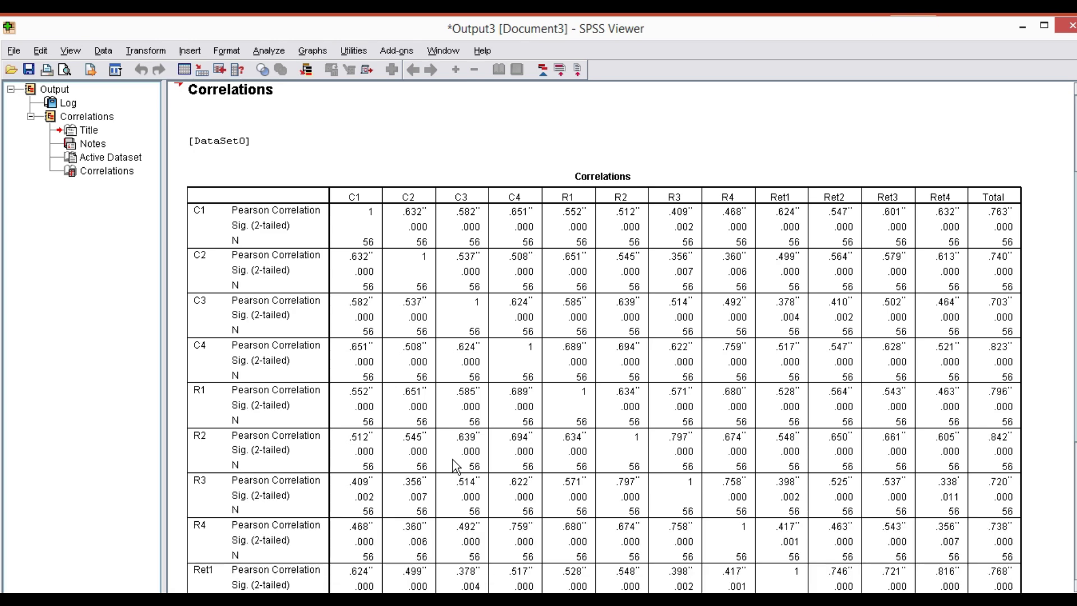
scroll(452, 459, "down", 1)
scroll(453, 459, "down", 3)
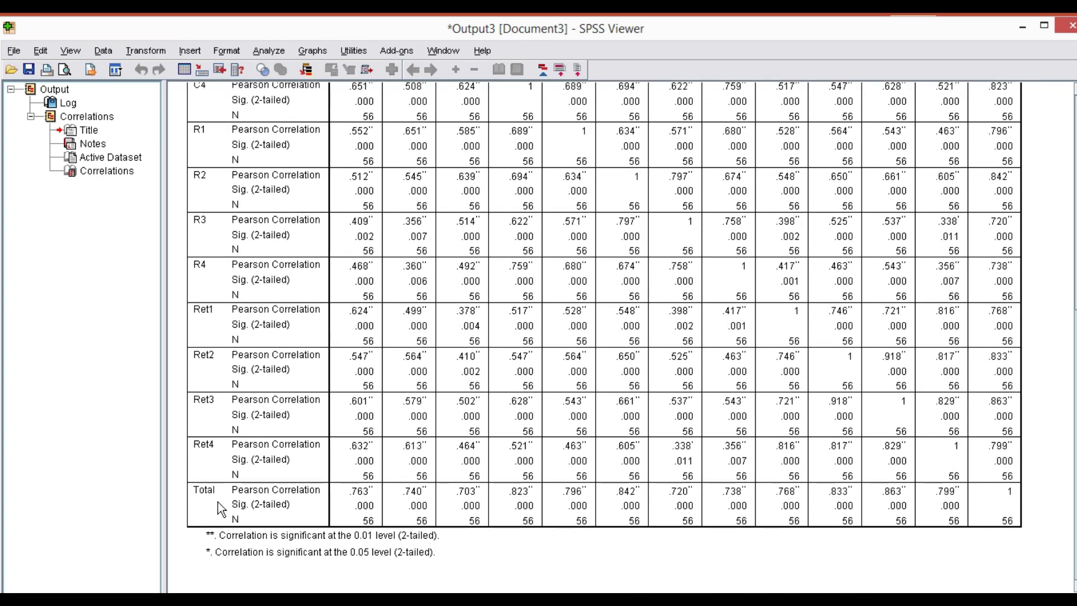
scroll(394, 510, "up", 5)
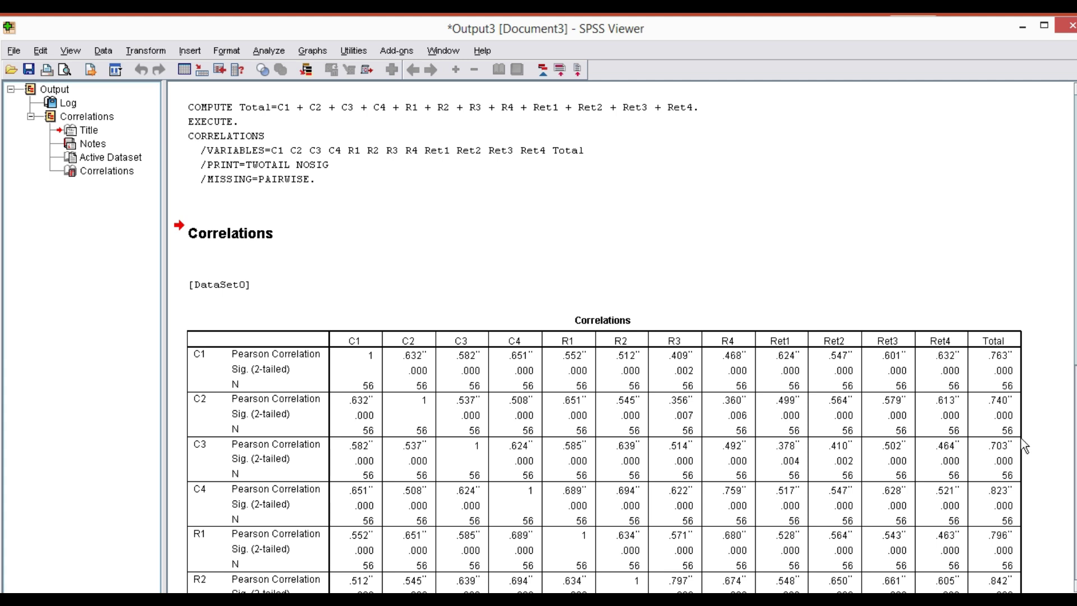
scroll(818, 465, "down", 3)
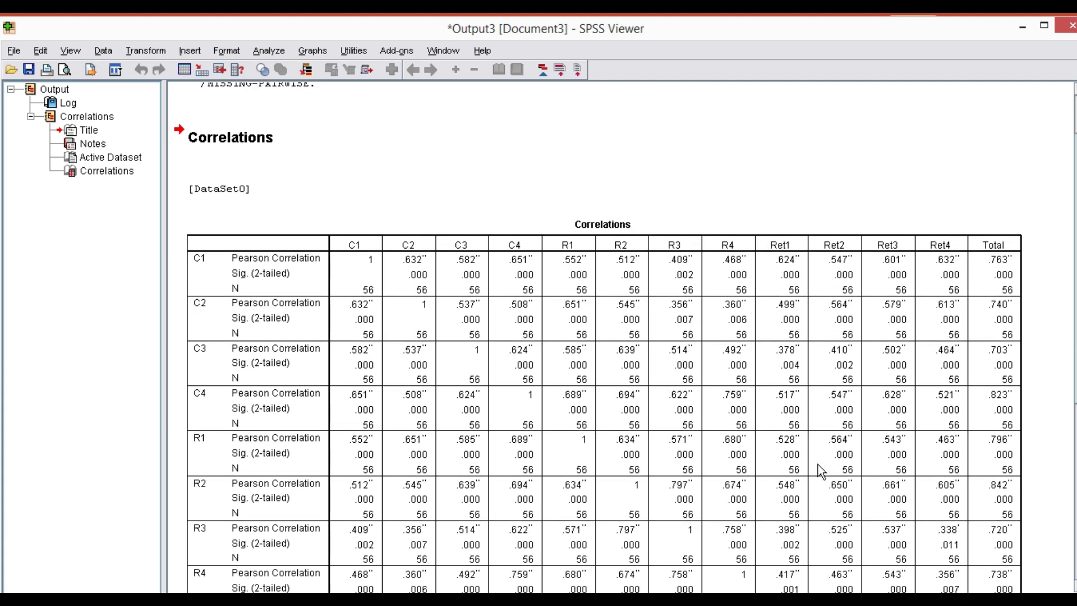
scroll(818, 465, "down", 2)
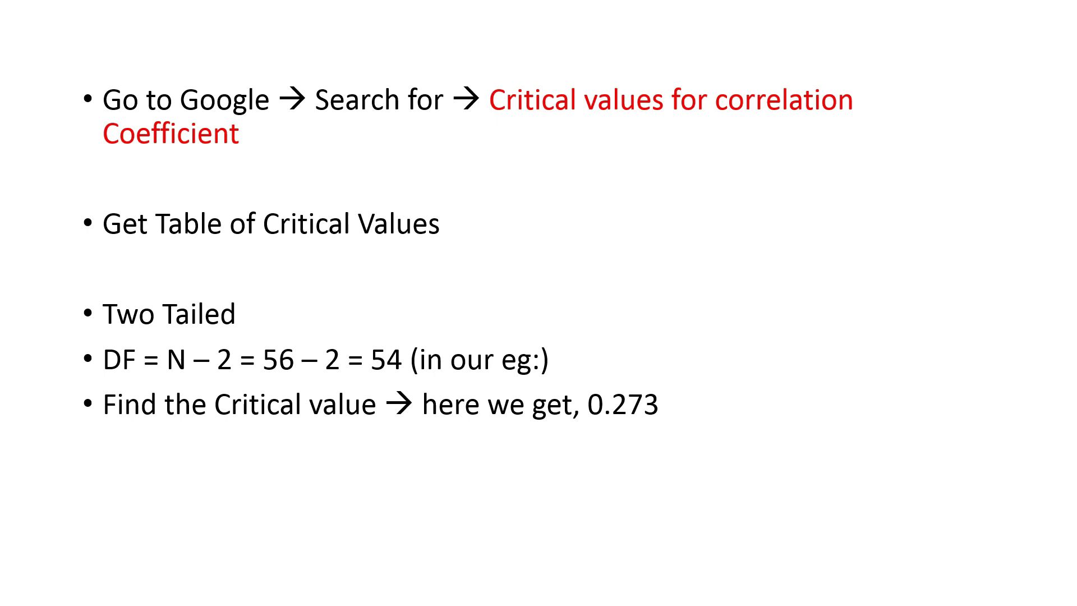
left_click_drag(620, 128, 715, 128)
left_click_drag(105, 154, 158, 155)
left_click_drag(538, 119, 596, 118)
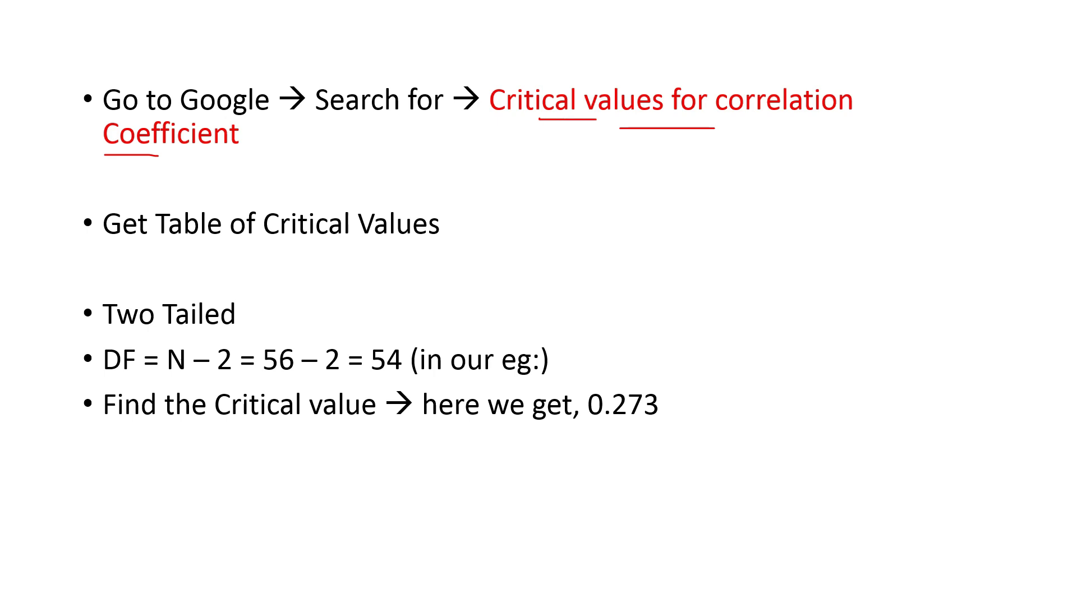
left_click_drag(526, 73, 546, 65)
left_click_drag(287, 245, 352, 243)
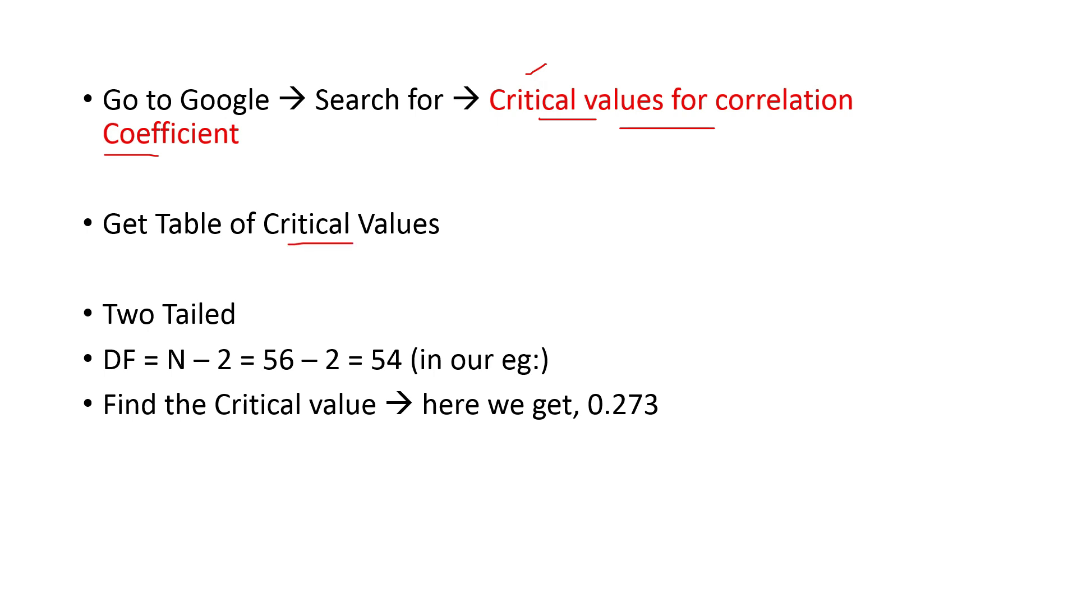